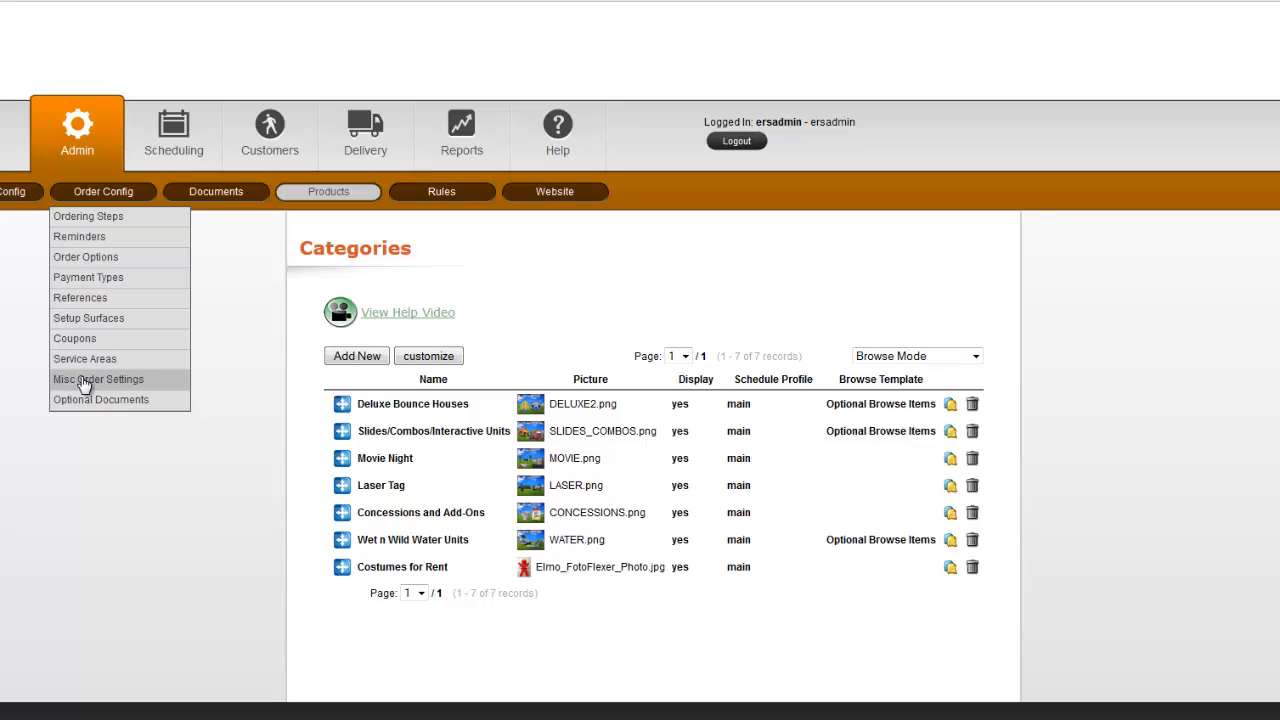
Review the Grass entry among the order configuration's setup surfaces and return to the surface list
left_click(92, 322)
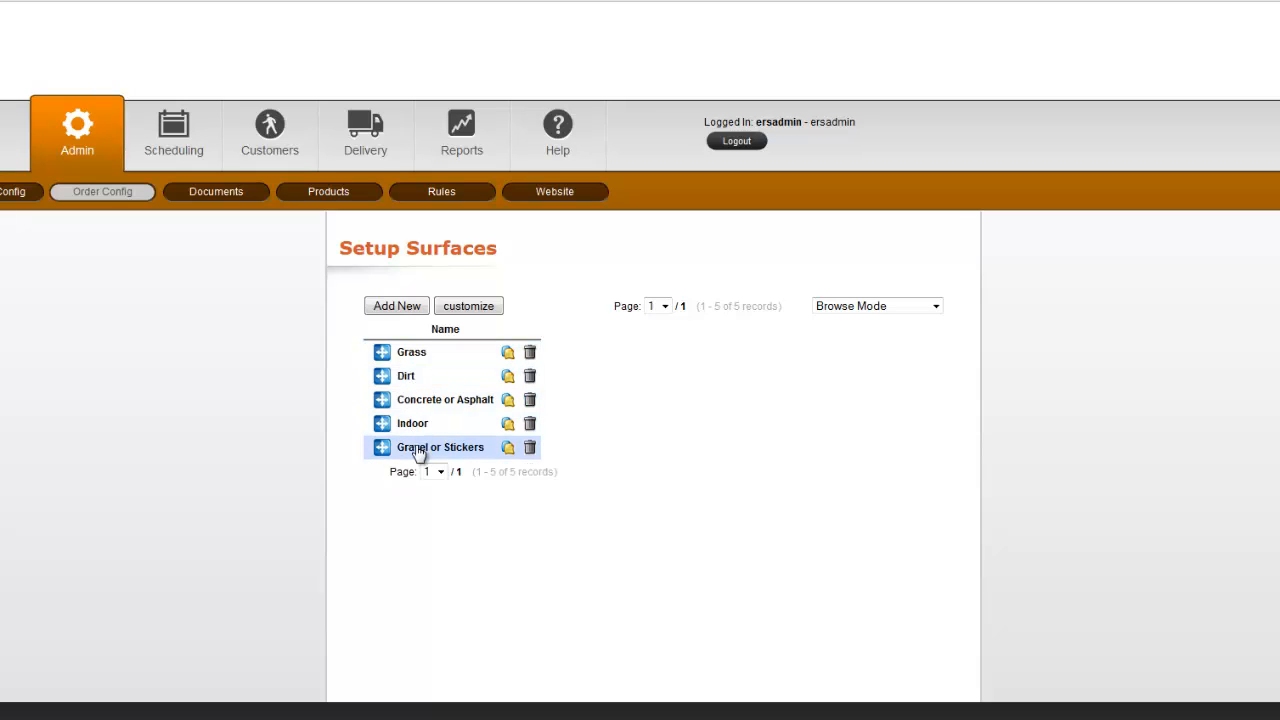
left_click(412, 352)
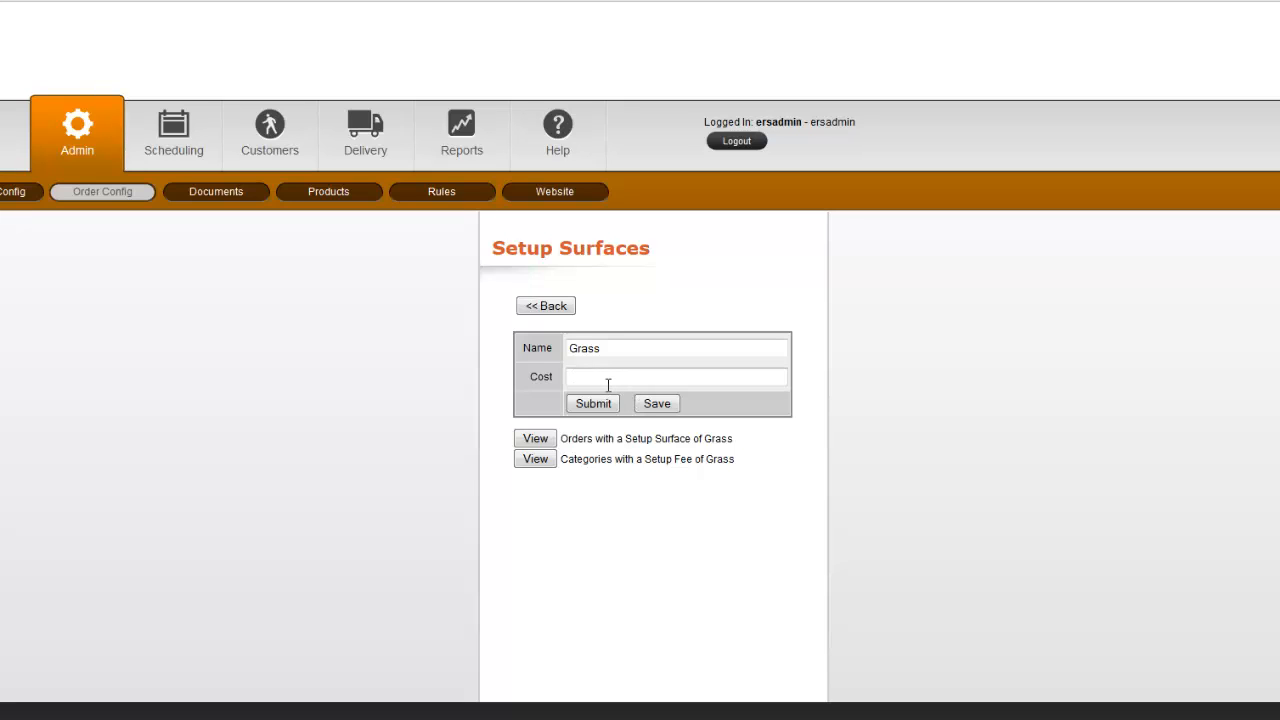
left_click(538, 312)
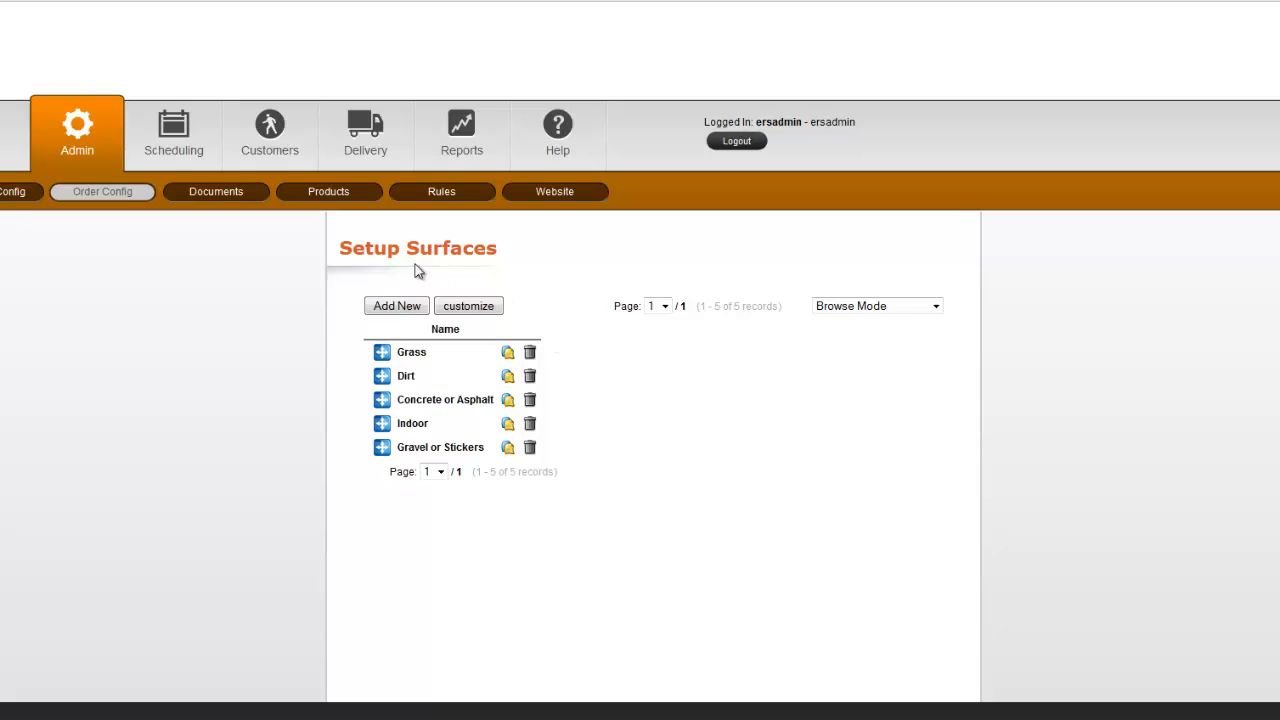
Open the Deluxe Bounce Houses product category and list the items that belong to it
mouse_move(338, 208)
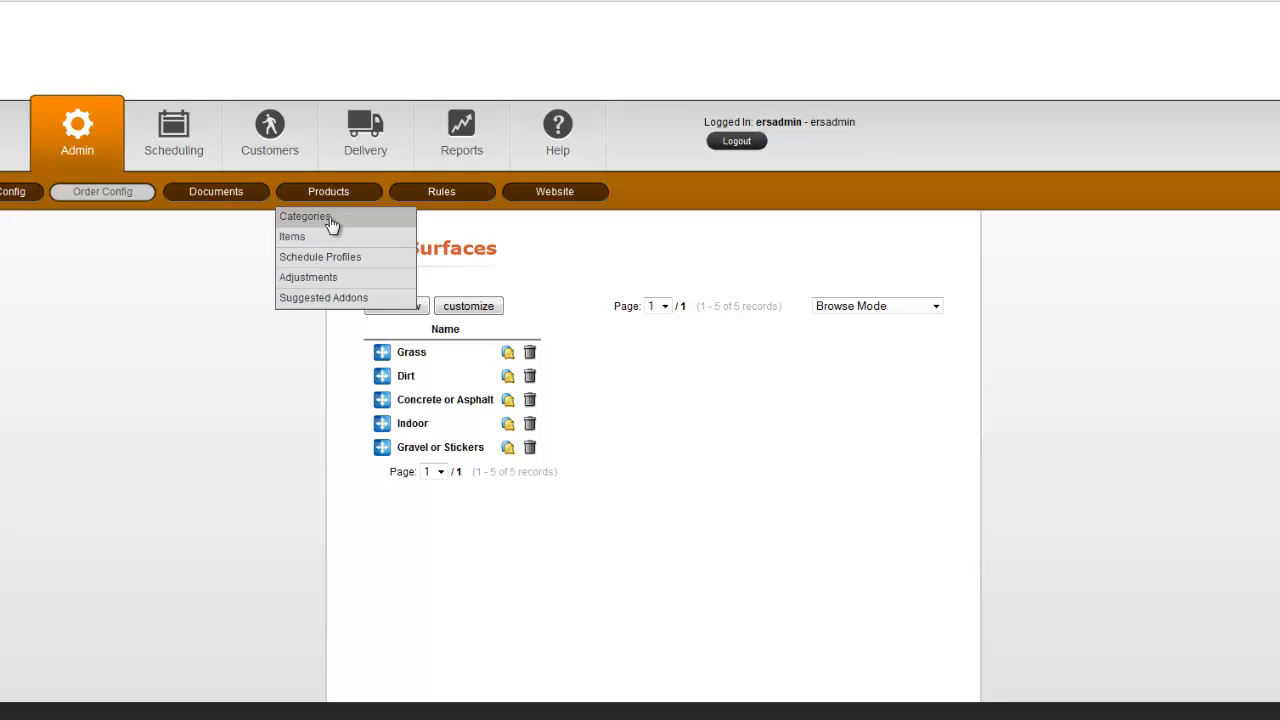
left_click(330, 220)
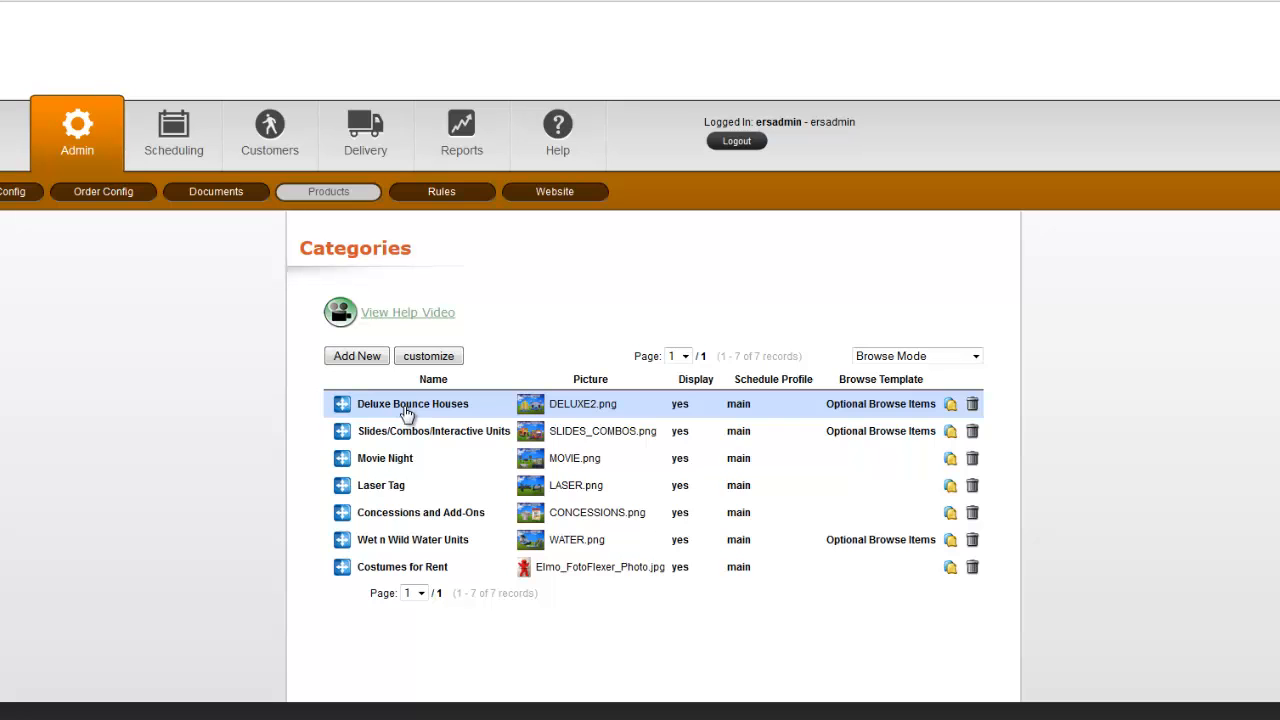
left_click(407, 413)
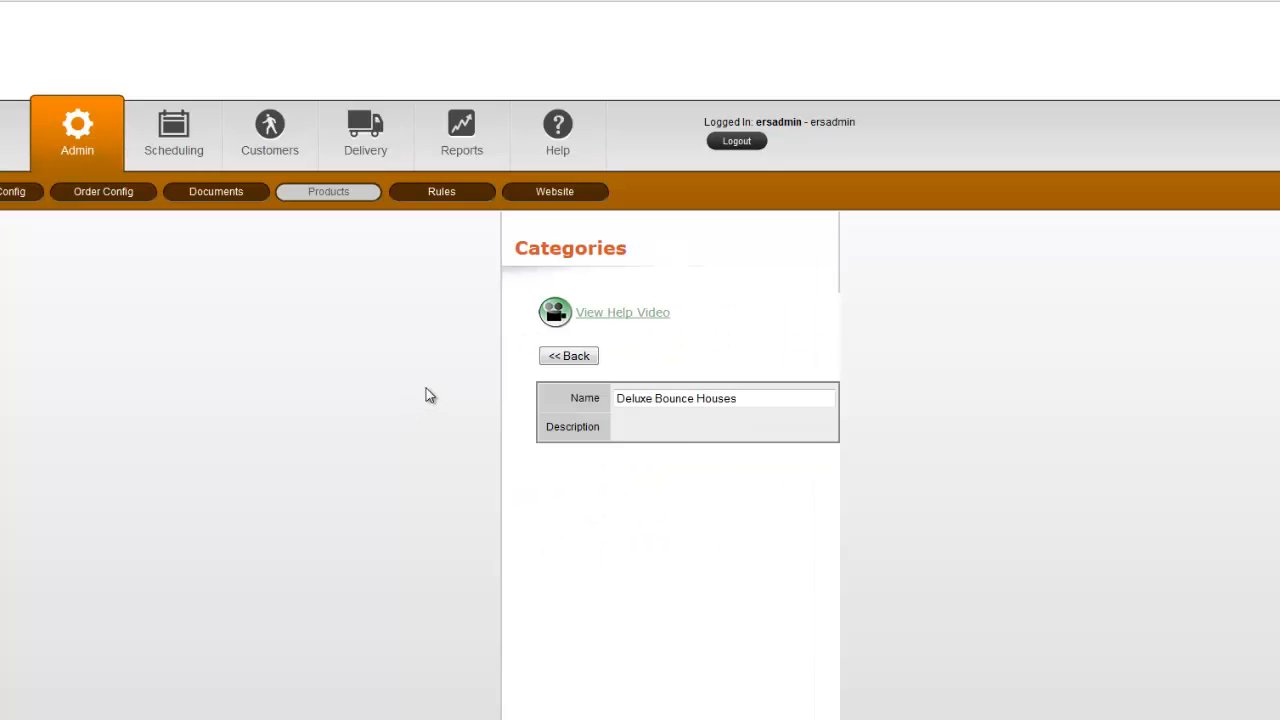
scroll(431, 392, "down", 4)
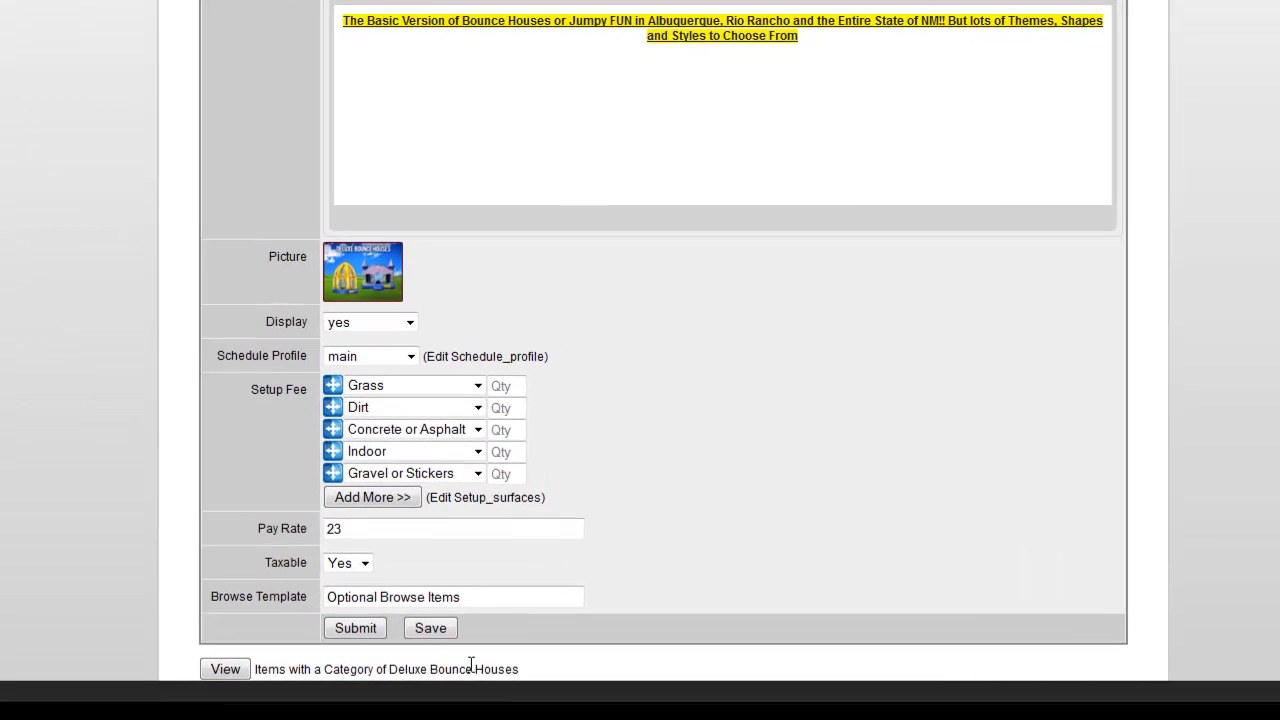
left_click(224, 669)
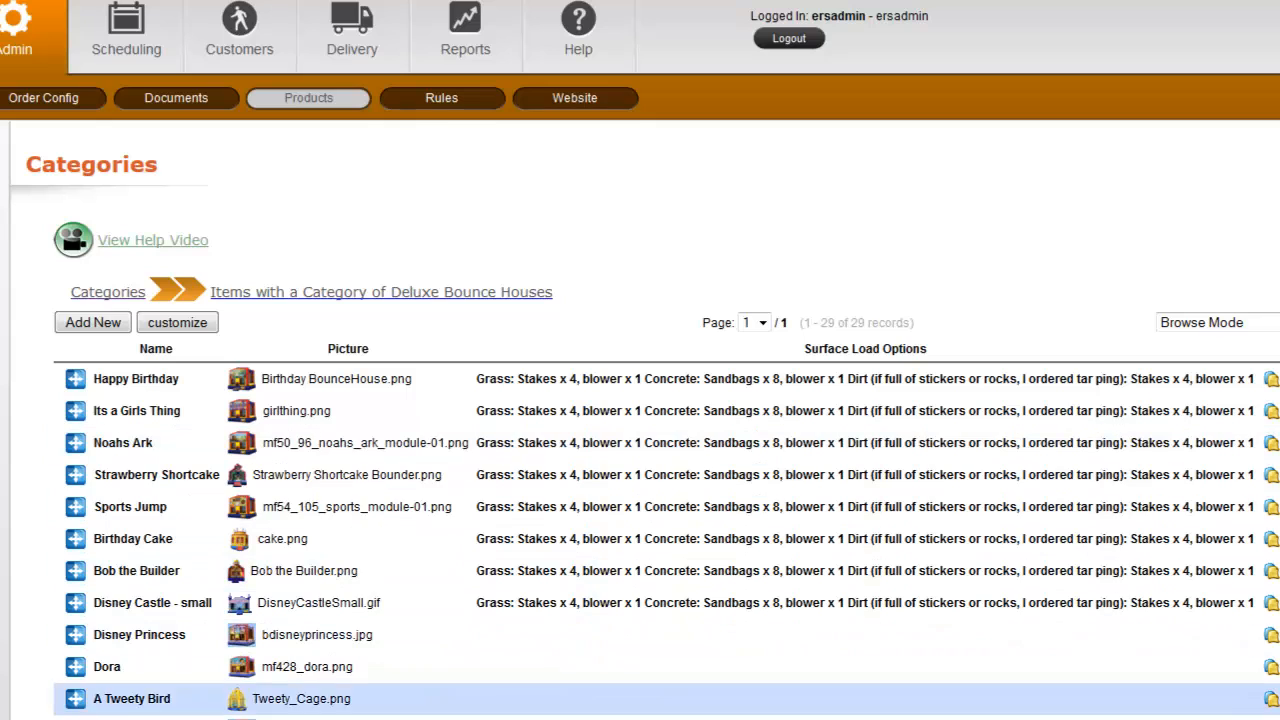
Switch the Deluxe Bounce Houses item list to Spreadsheet Mode and add the Picture column to it
left_click(1274, 322)
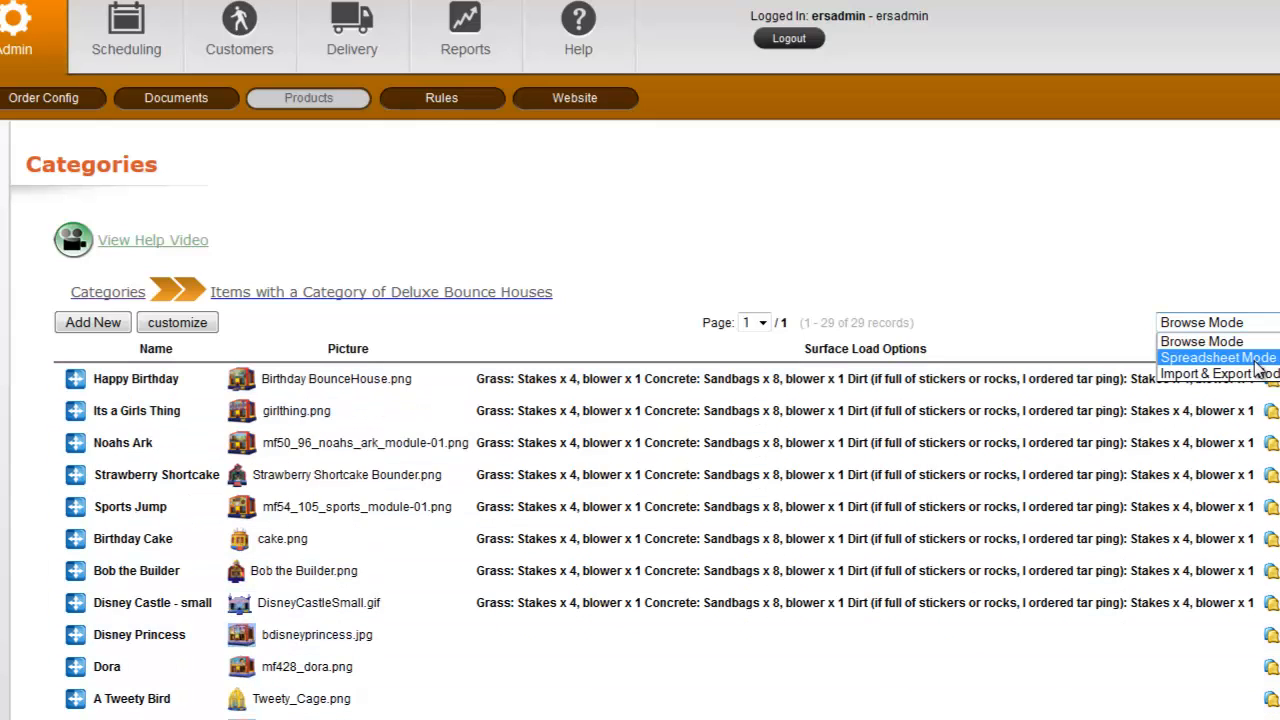
left_click(1258, 362)
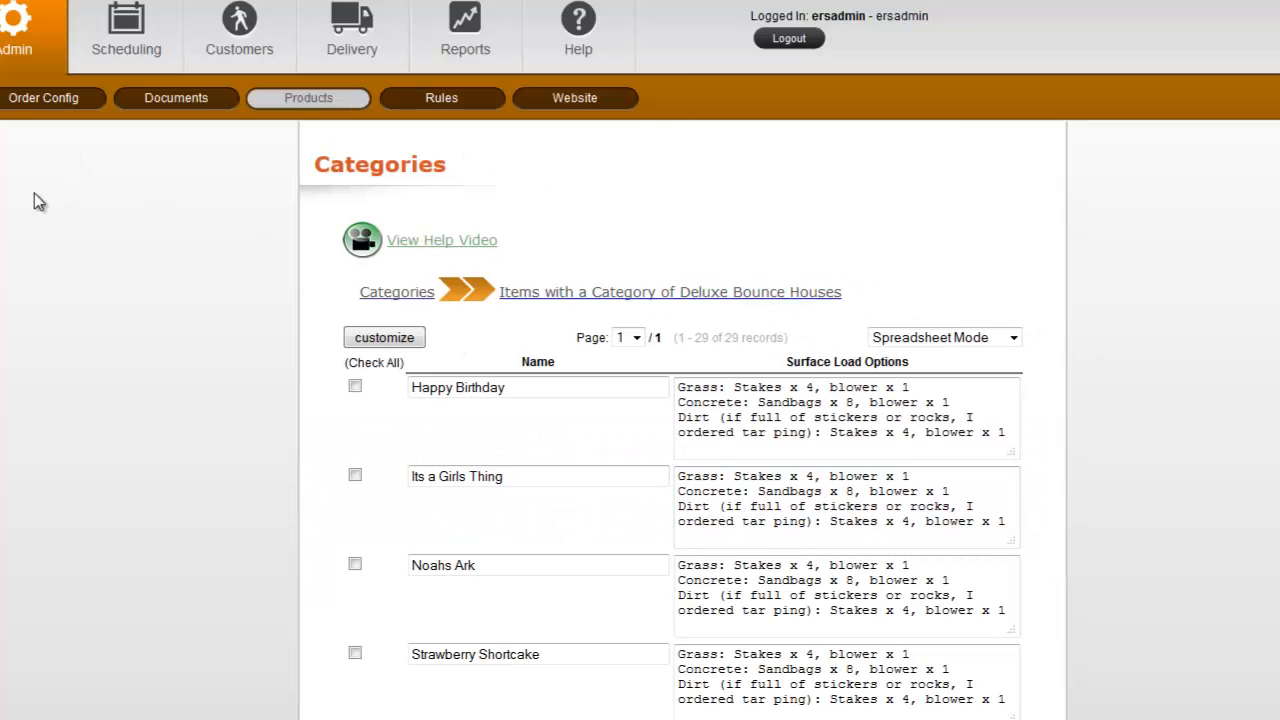
left_click(384, 339)
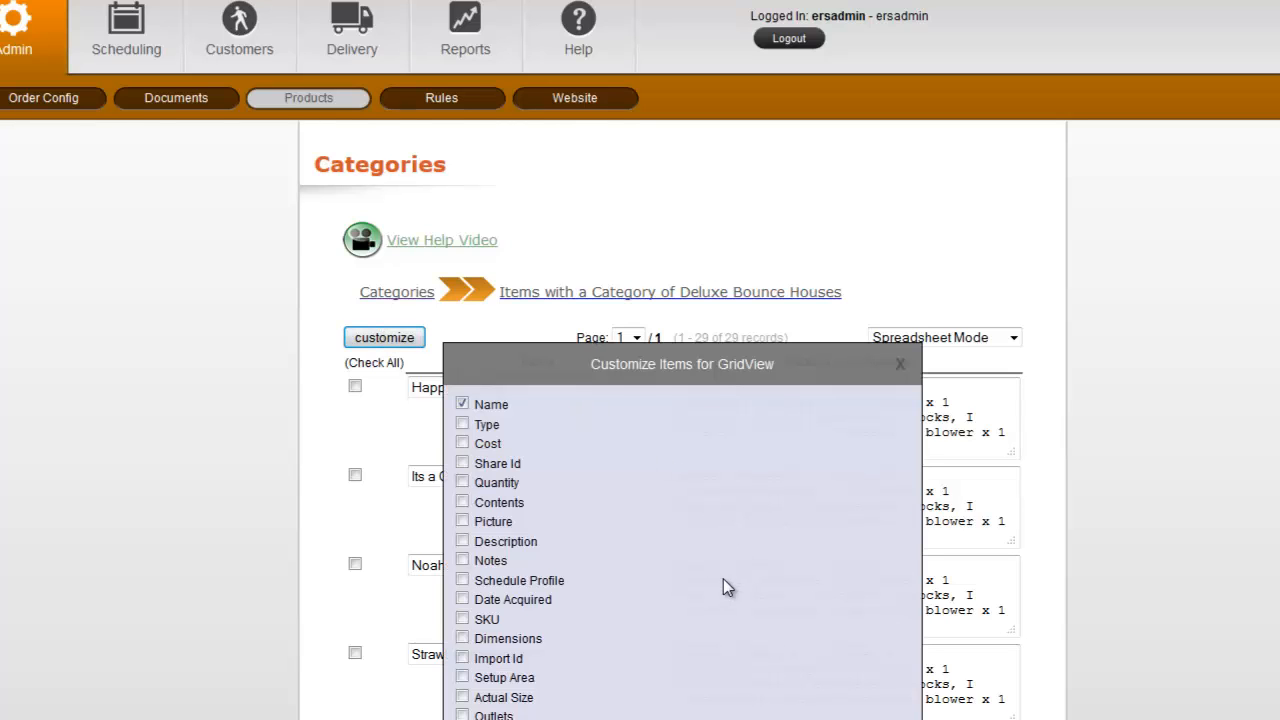
scroll(723, 579, "down", 2)
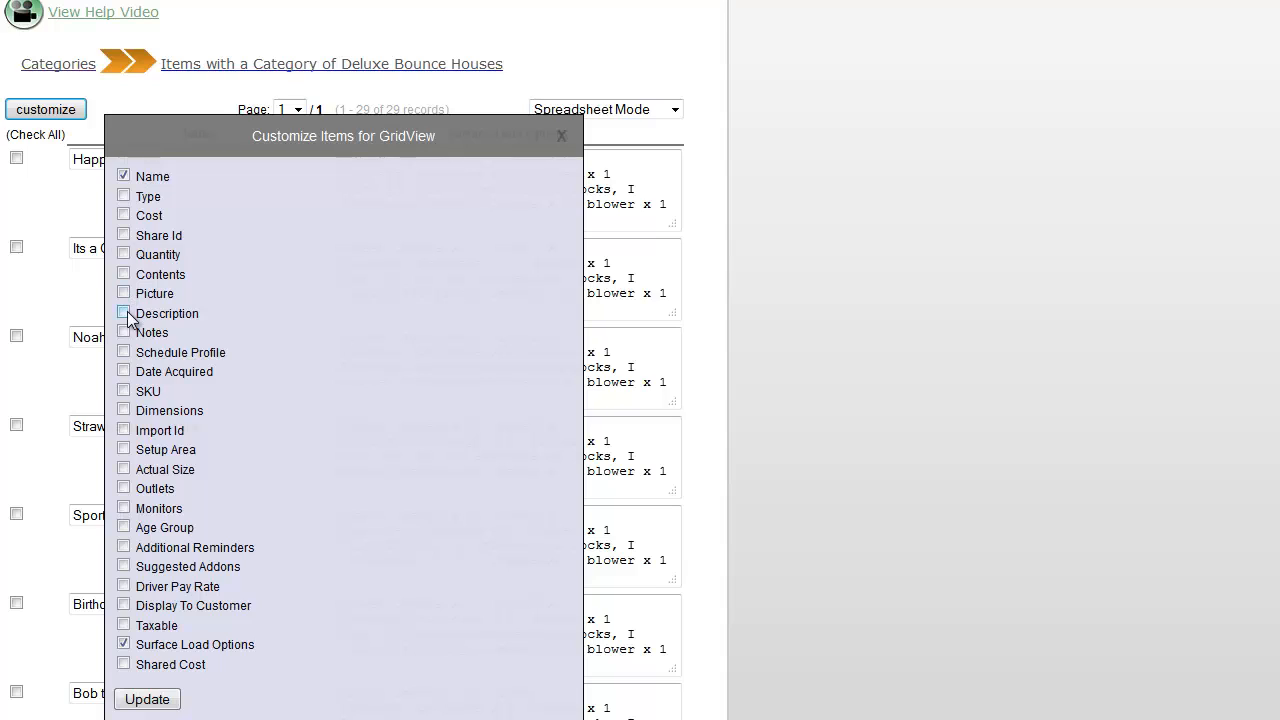
left_click(123, 295)
left_click(147, 699)
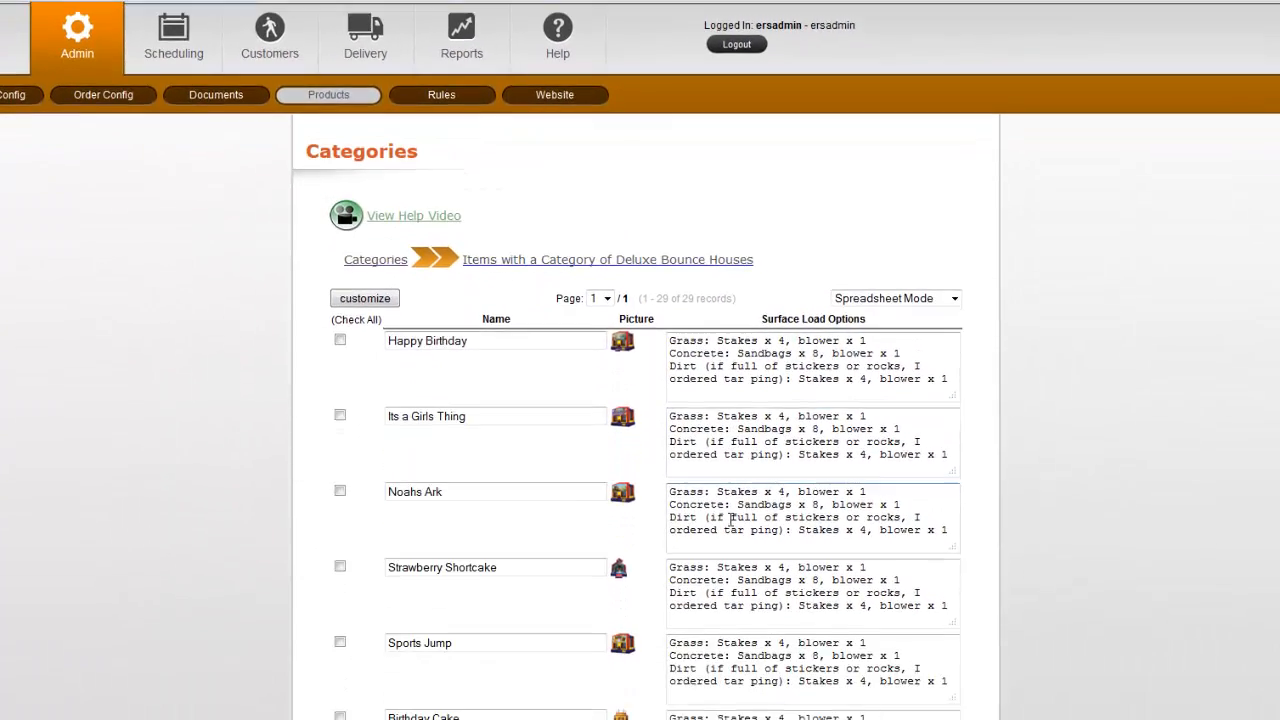
Enter "Grass: Stakes x 4, blower x 1" as the first line of Disney Princess's surface load options
scroll(731, 517, "down", 4)
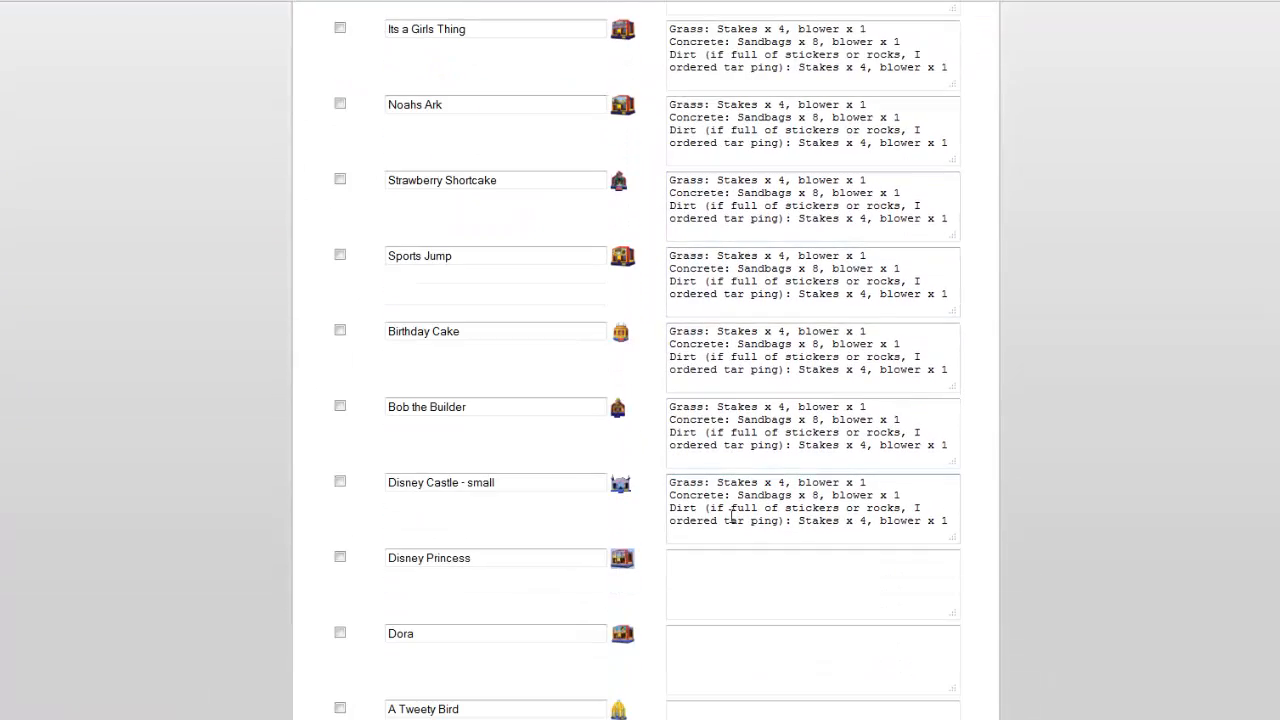
left_click(721, 568)
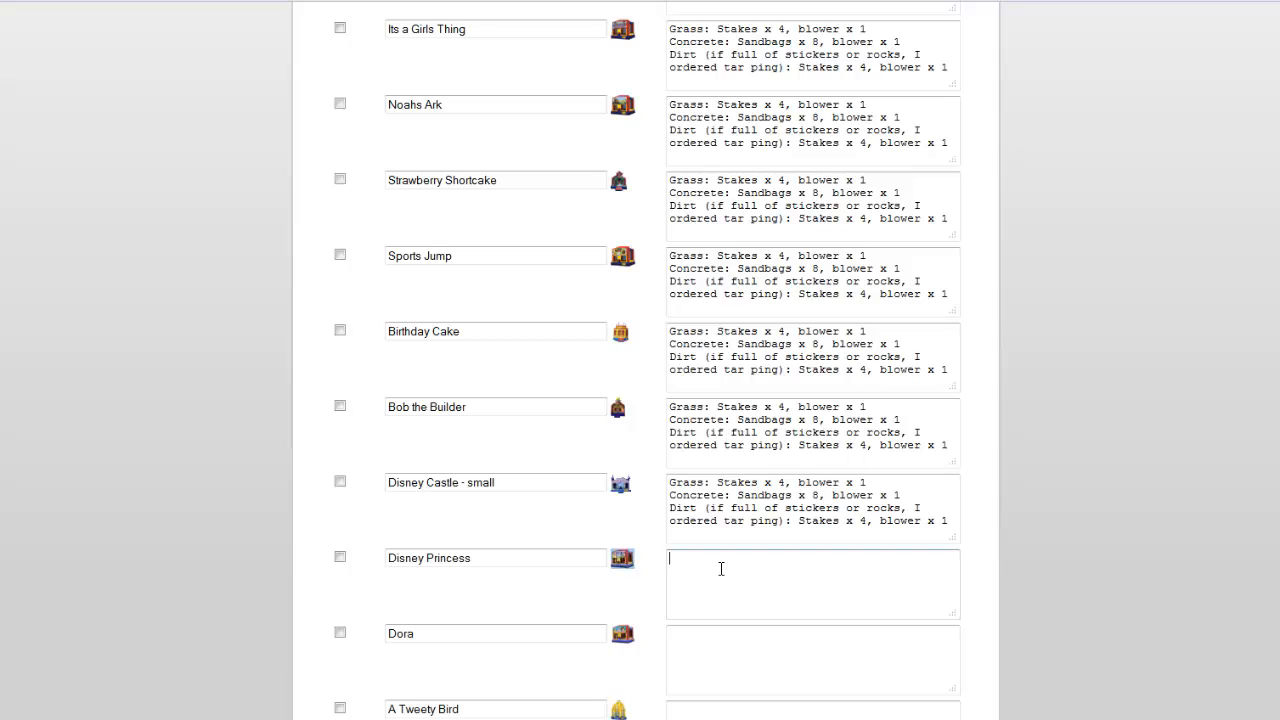
type("Greas")
key("BackSpace")
key("BackSpace")
key("BackSpace")
type("ass:")
type(" St")
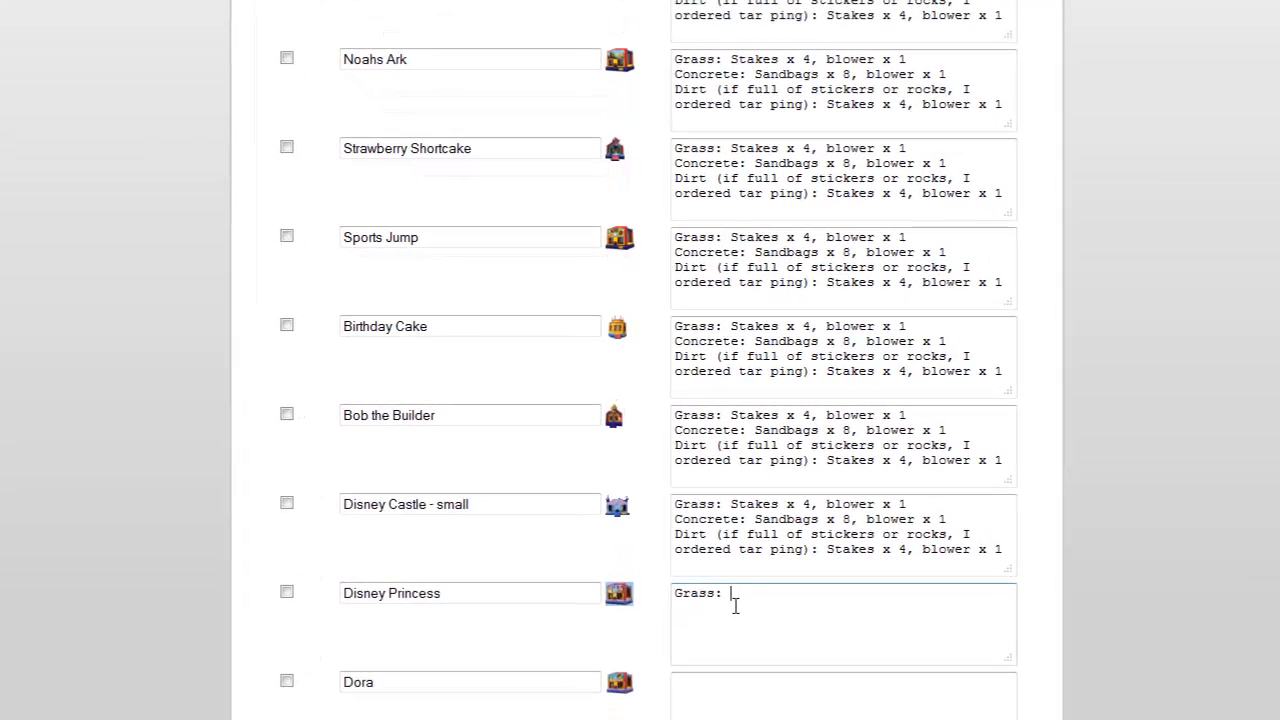
type("akes")
type("x")
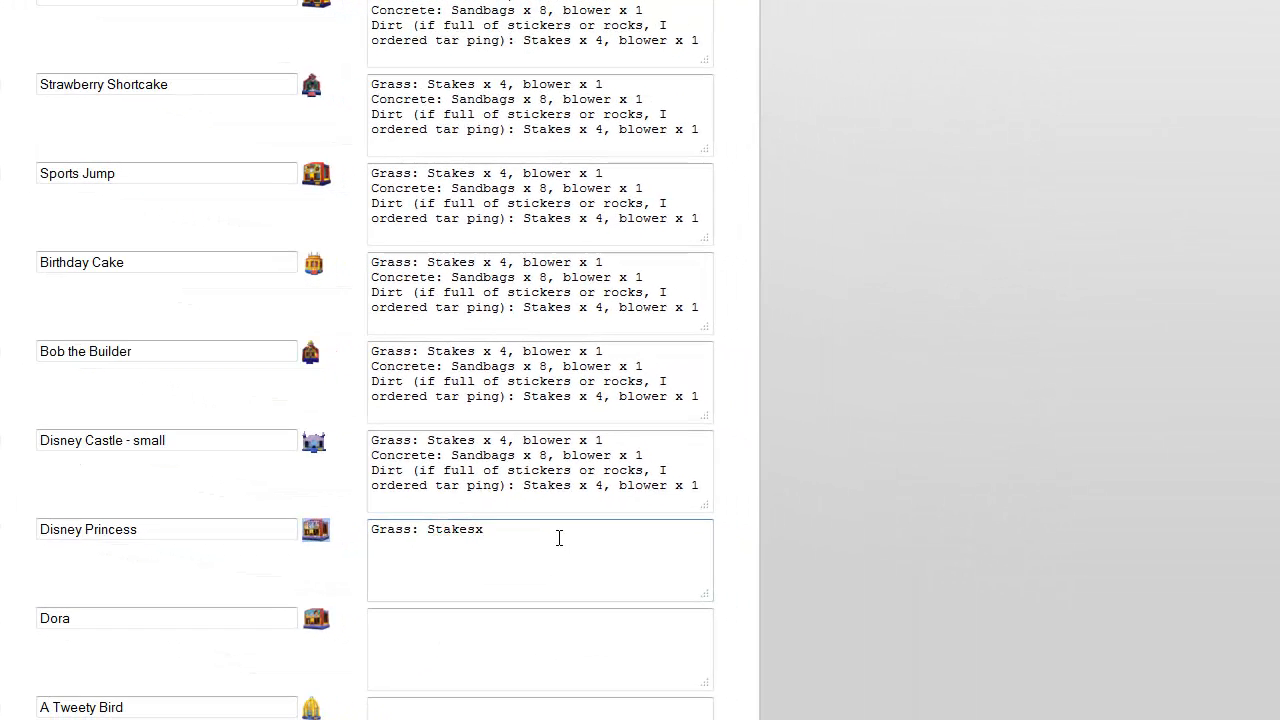
key("BackSpace")
type("x 4, blower x 1,")
key("BackSpace")
Add the second line "Indoor: Sandbags x 8, blower x 1" to Disney Princess's surface load options
type("Indoor")
type(": Sandbags x")
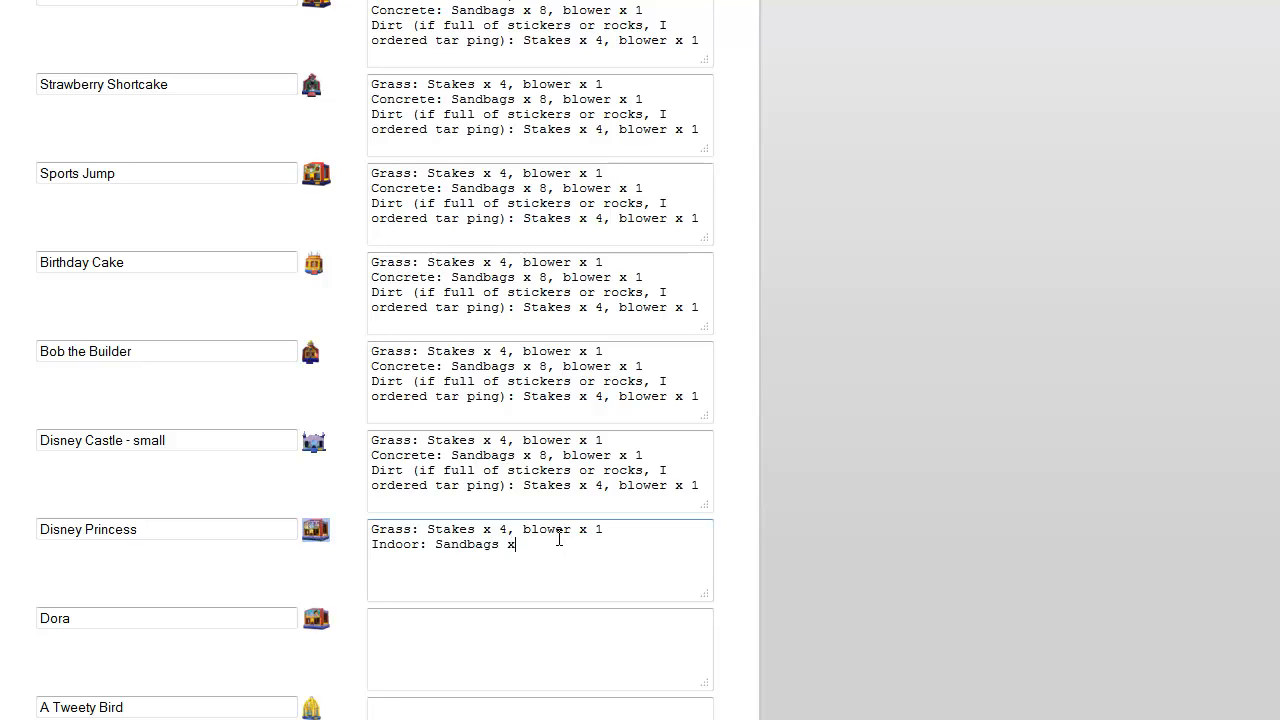
type(" 8, blower x 1")
left_click(716, 569)
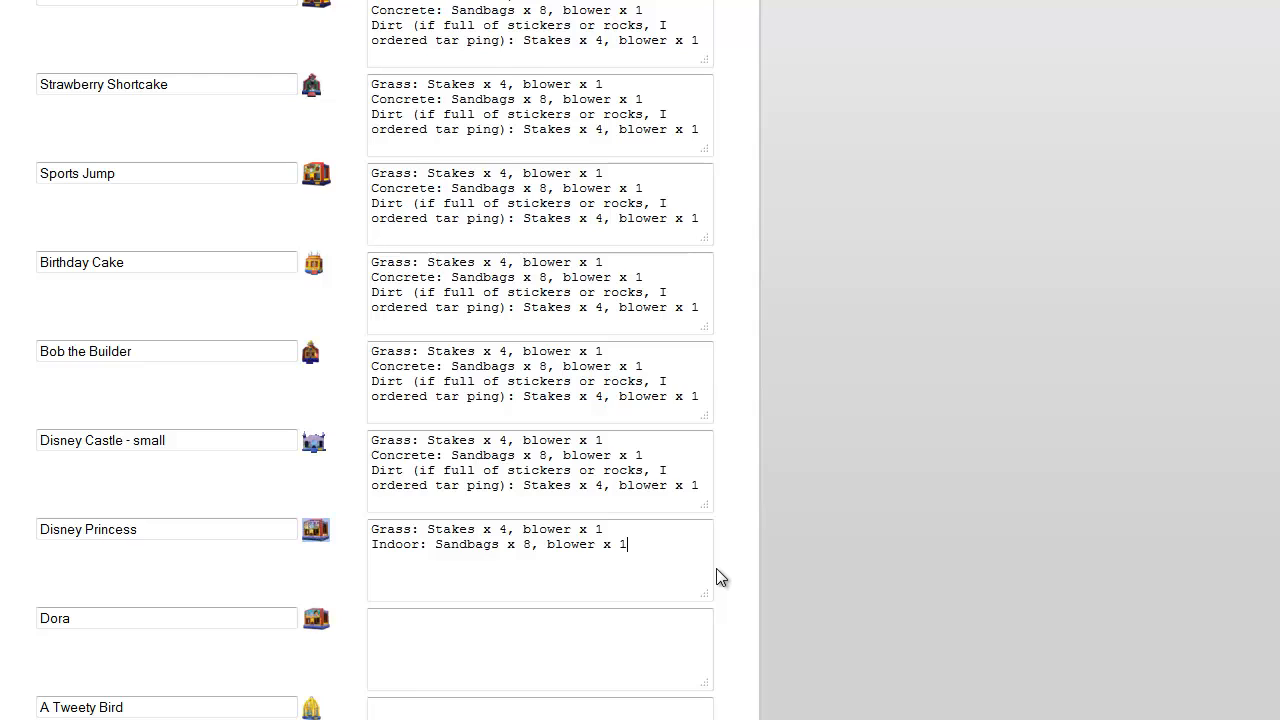
Copy both lines of Disney Princess's surface load options into the same field for Dora and A Tweety Bird
scroll(716, 568, "down", 2)
scroll(716, 570, "down", 1)
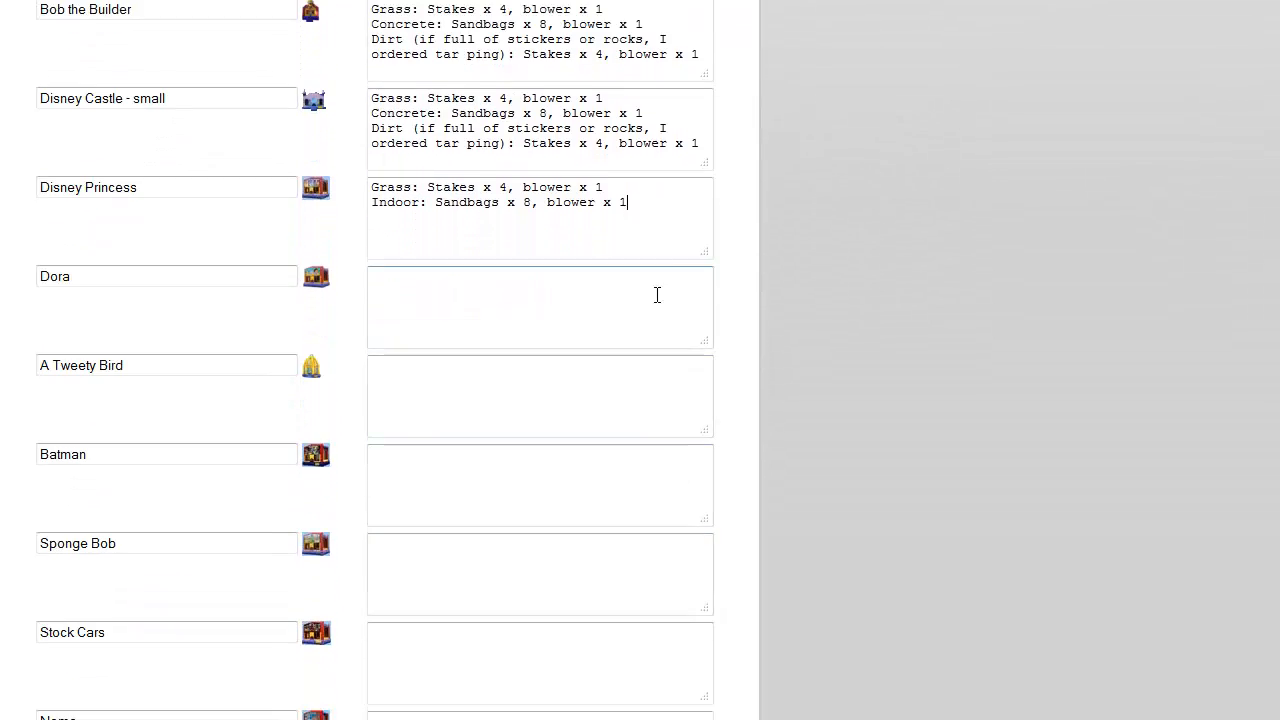
left_click_drag(620, 202, 394, 174)
key("ctrl+c")
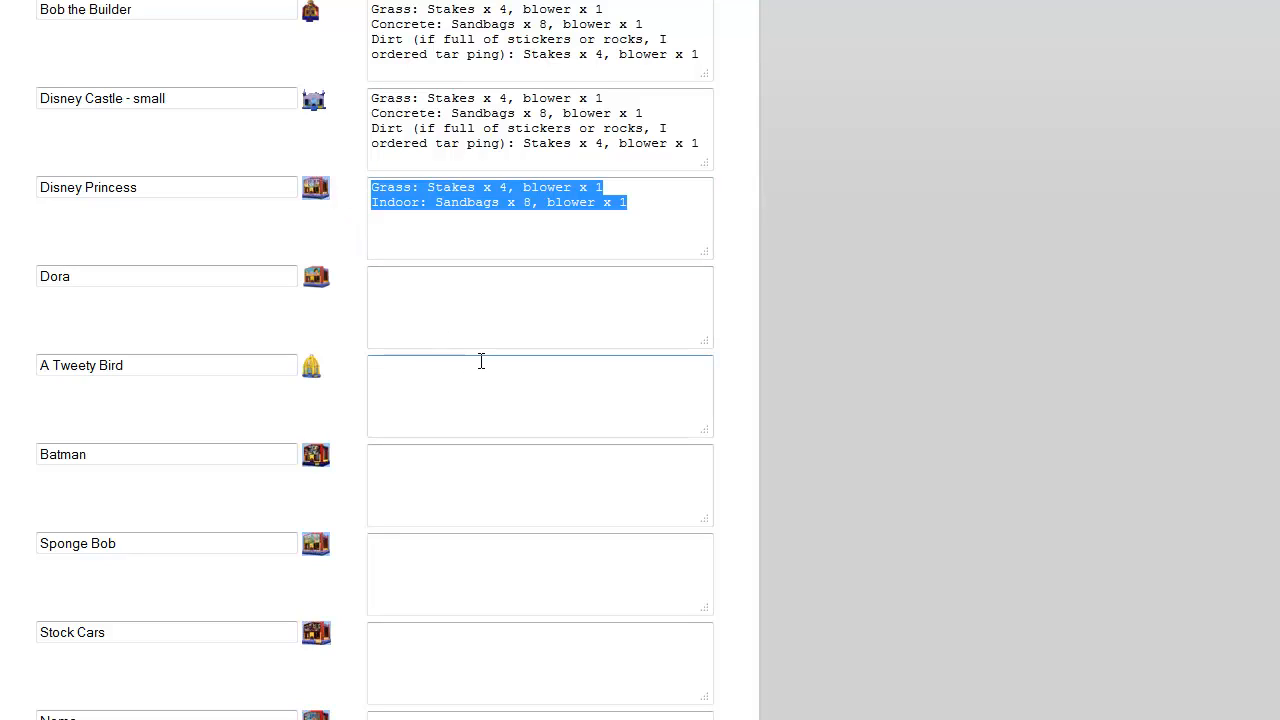
left_click(458, 325)
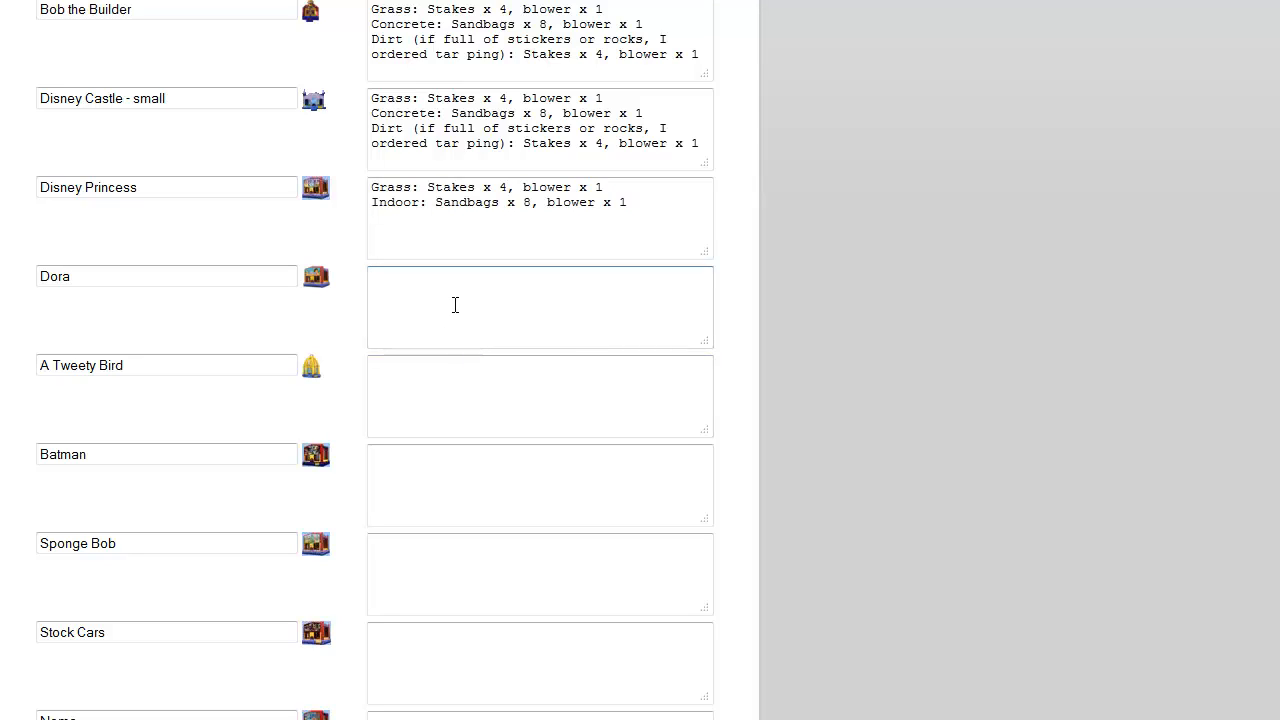
key("ctrl+v")
left_click(434, 391)
key("ctrl+v")
Paste the copied grass and indoor load options into the Batman, Sponge Bob and Stock Cars items
left_click(415, 512)
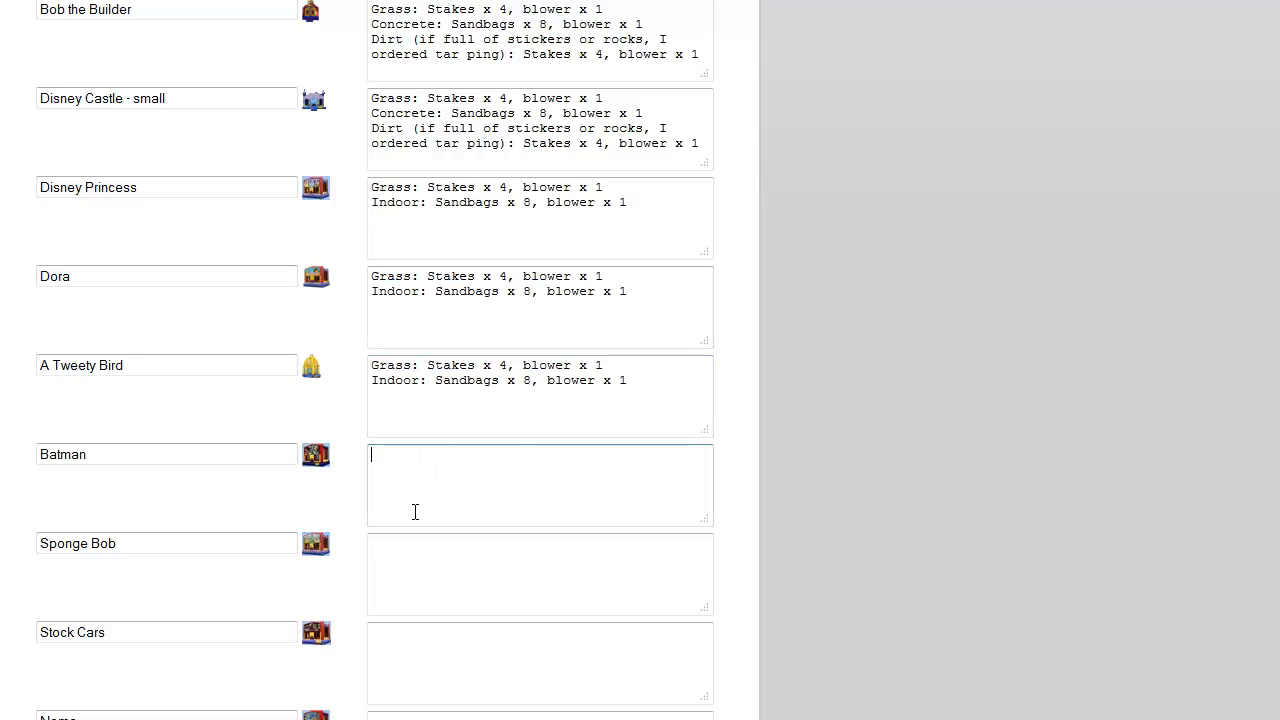
key("ctrl+v")
left_click(406, 569)
key("ctrl+v")
left_click(434, 640)
key("ctrl+v")
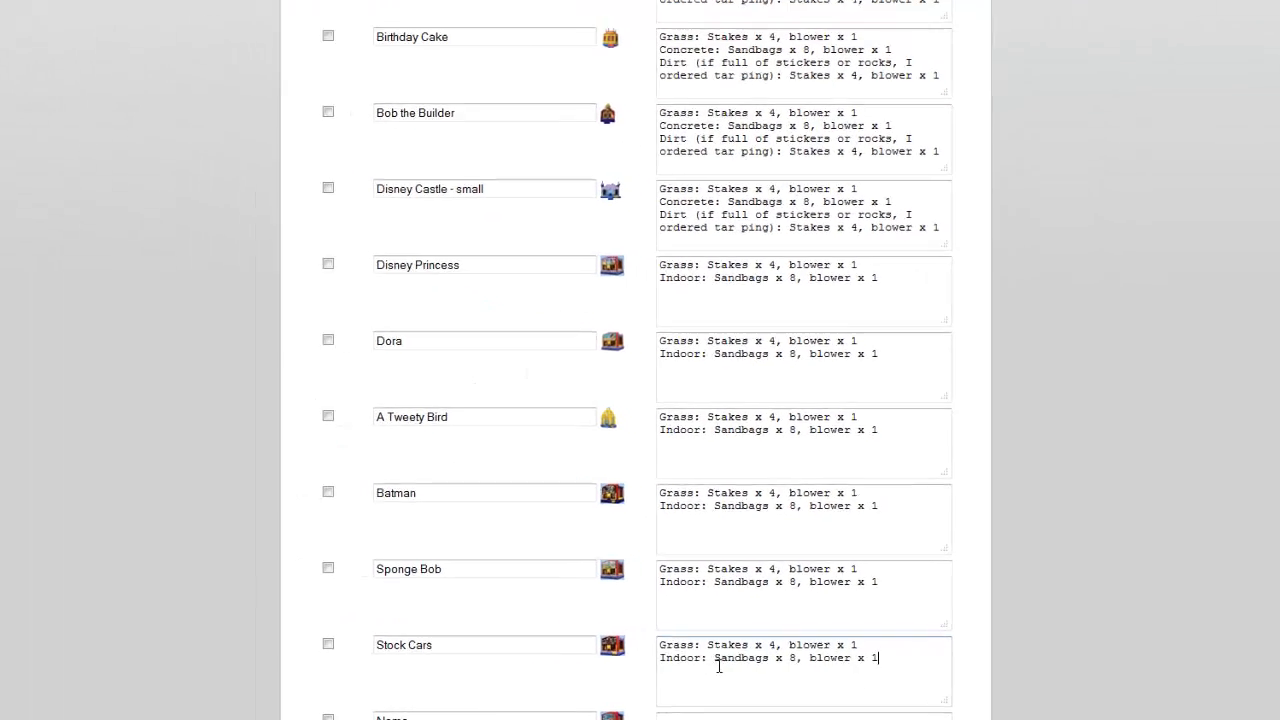
Paste the copied load options into the Nemo, Power Rangers, Halloween and Monster Truck items
scroll(730, 610, "down", 2)
left_click(740, 557)
key("ctrl+v")
scroll(745, 495, "down", 2)
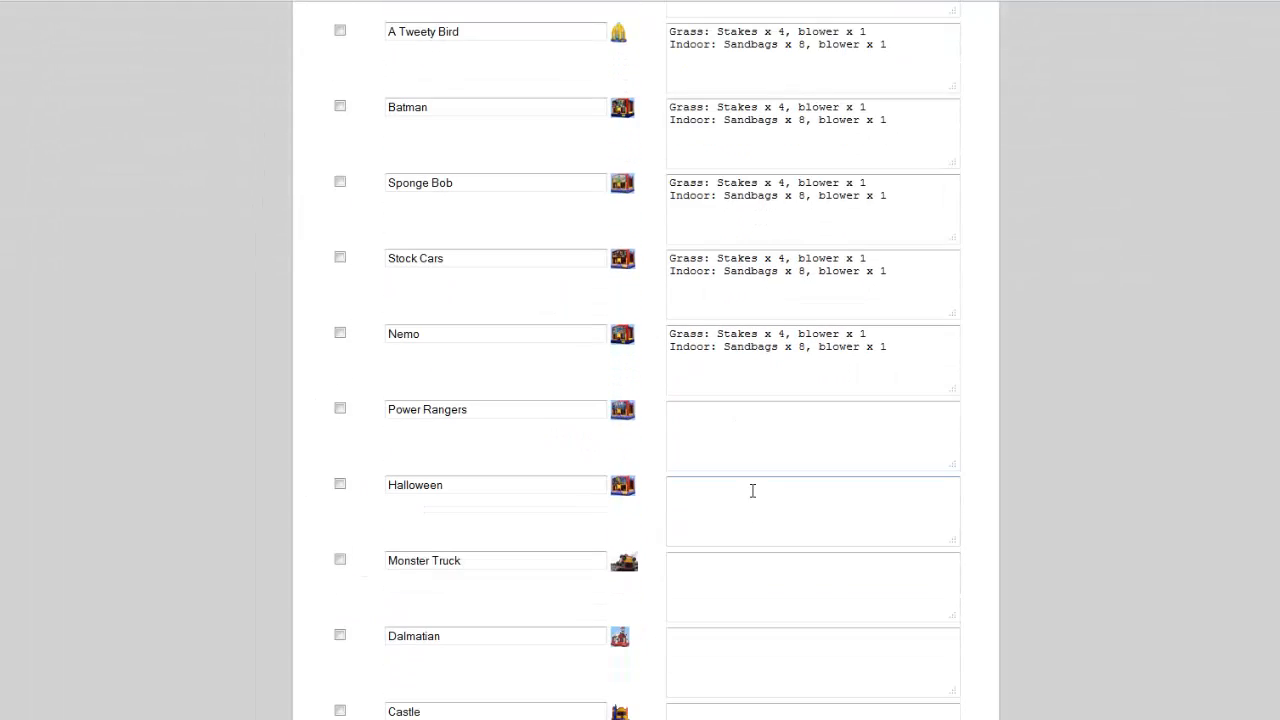
left_click(760, 434)
key("ctrl+v")
left_click(754, 514)
key("ctrl+v")
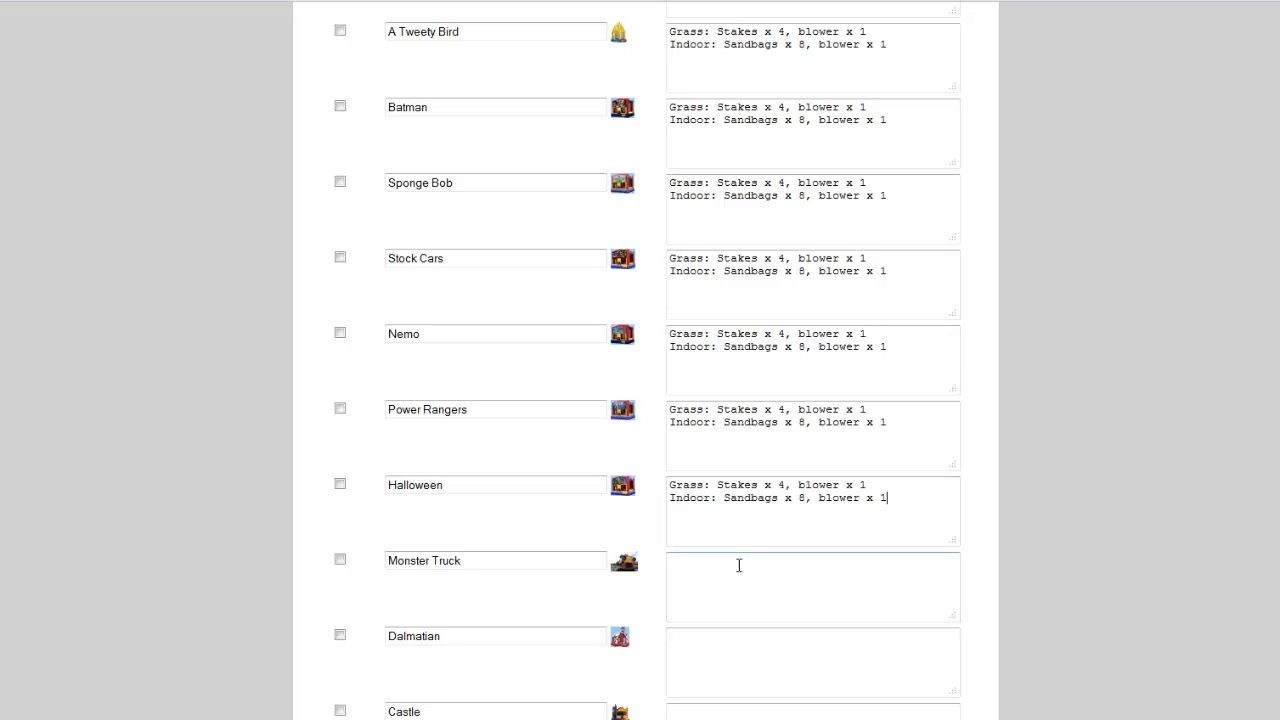
left_click(739, 565)
key("ctrl+v")
Fill the surface load options of Dalmatian, Castle, Pirate Bounce House and Bounce House with the copied text
scroll(730, 570, "down", 3)
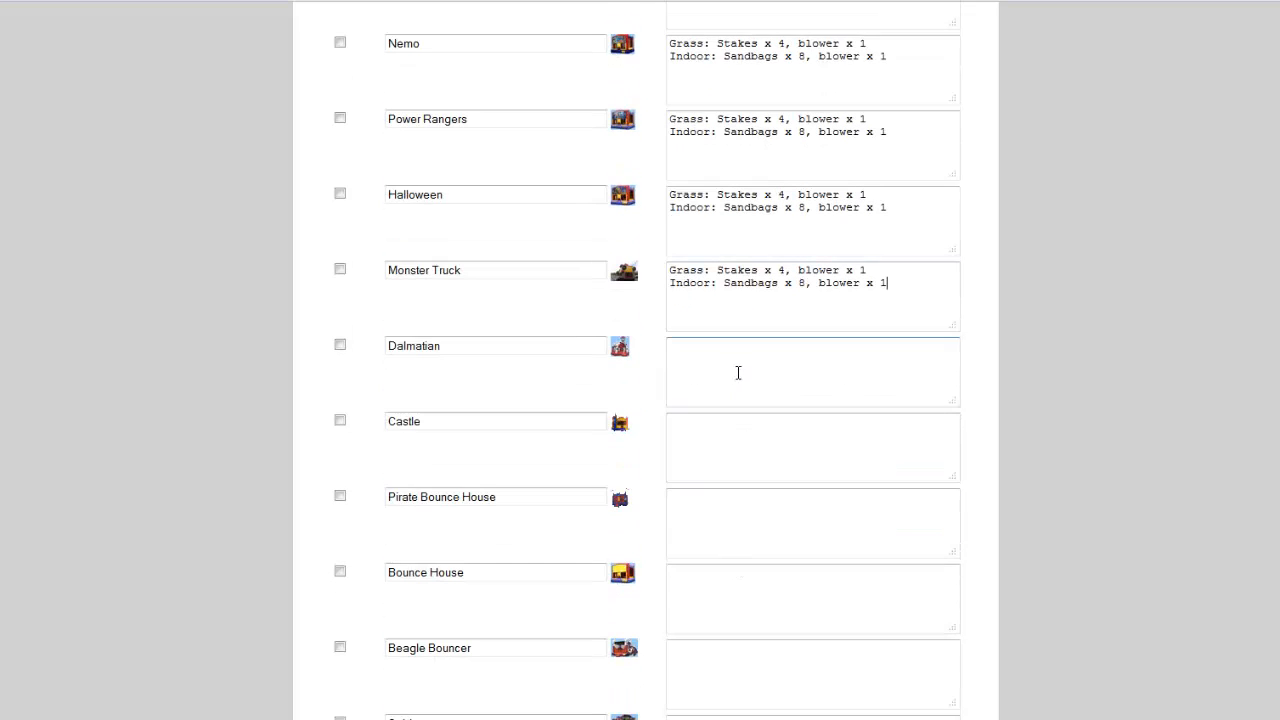
left_click(738, 372)
key("ctrl+v")
left_click(721, 455)
key("ctrl+v")
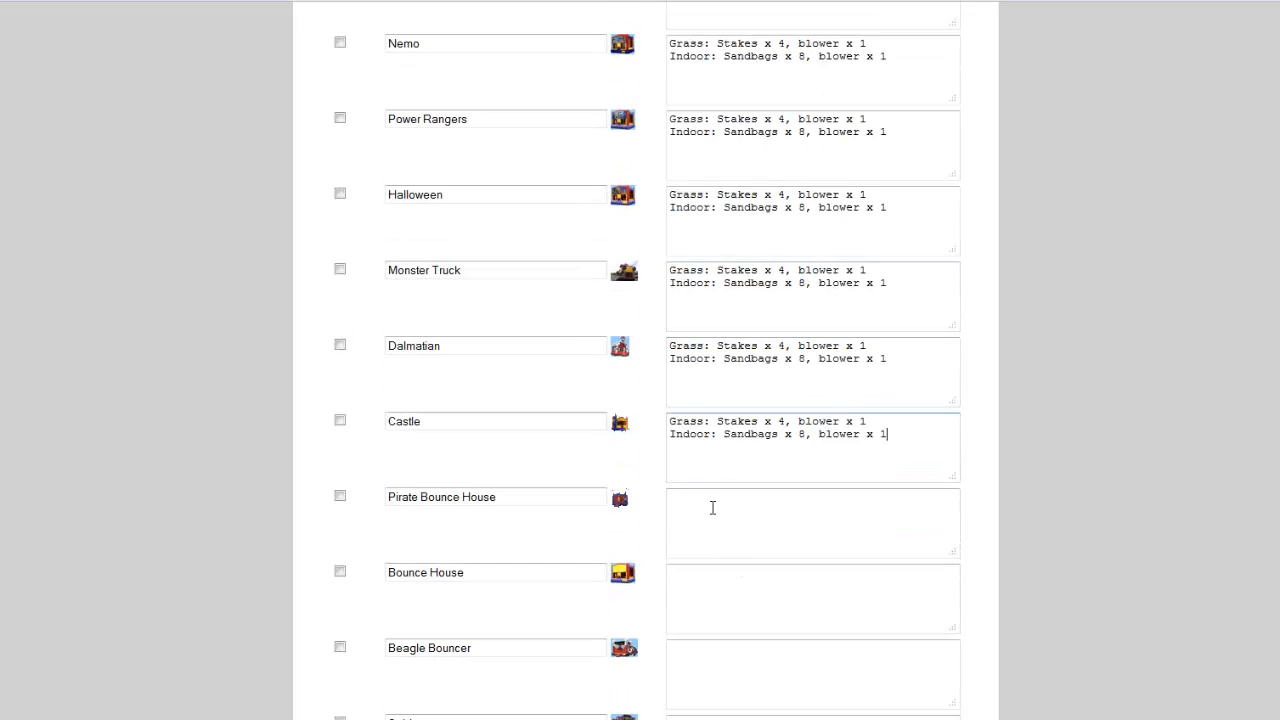
left_click(713, 508)
type("Grass: Stakes x 4, blower x 1\\nIndoor: Sandbags x 8, blower x 1")
left_click(706, 576)
type("Grass: Stakes x 4, blower x 1\\nIndoor: Sandbags x 8, blower x 1")
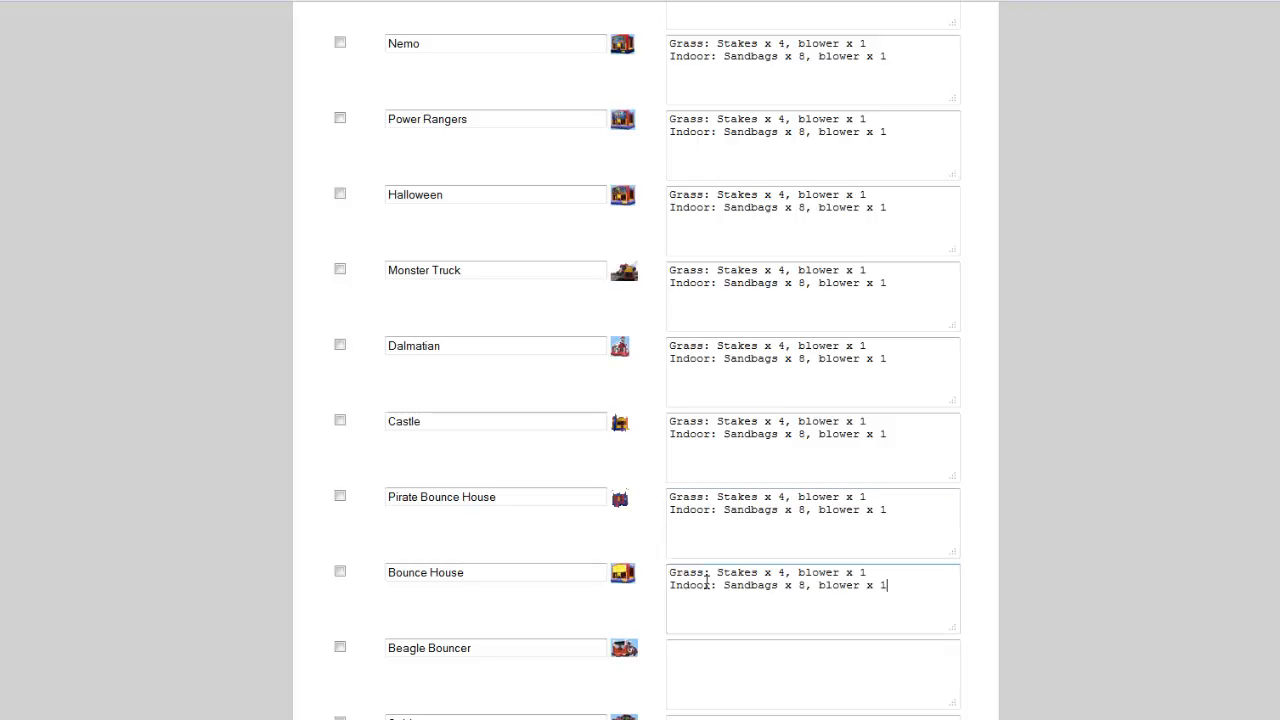
Paste the copied surface load options into the Beagle Bouncer, Spiderman and Disney Castle items
scroll(706, 580, "down", 1)
left_click(707, 583)
key("ctrl+v")
scroll(709, 587, "down", 2)
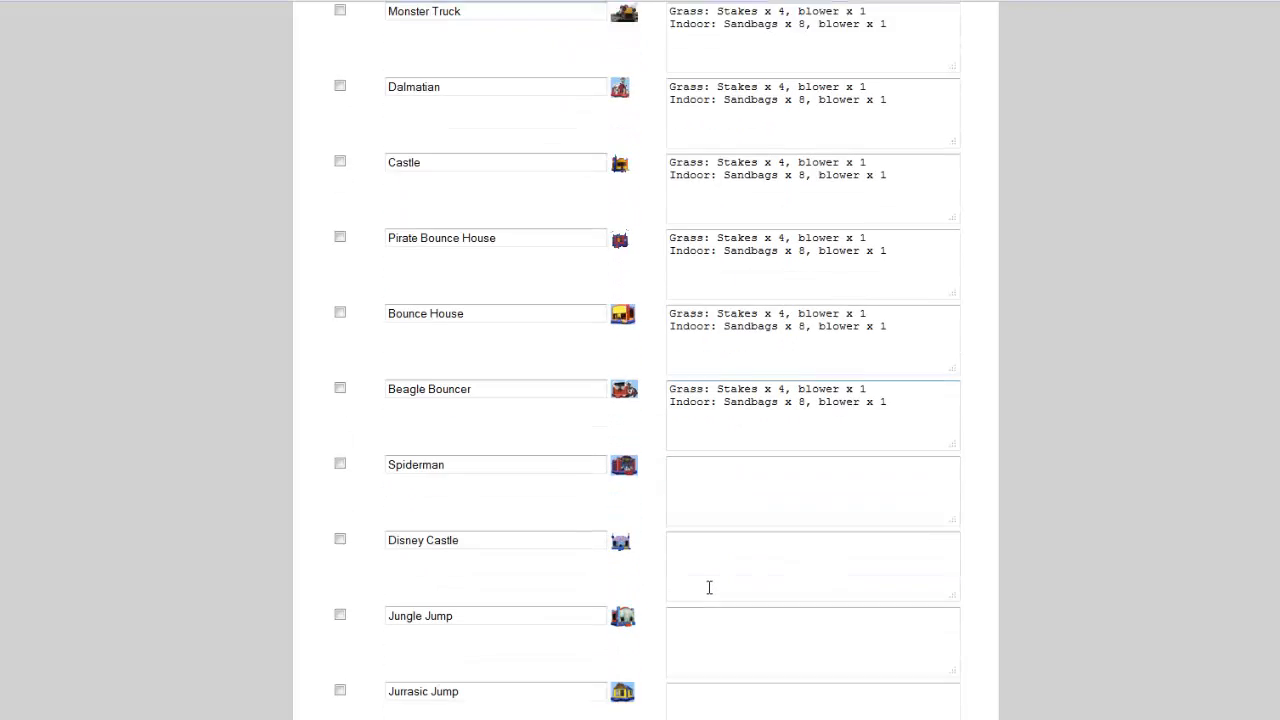
left_click(731, 463)
key("ctrl+v")
left_click(729, 531)
key("ctrl+v")
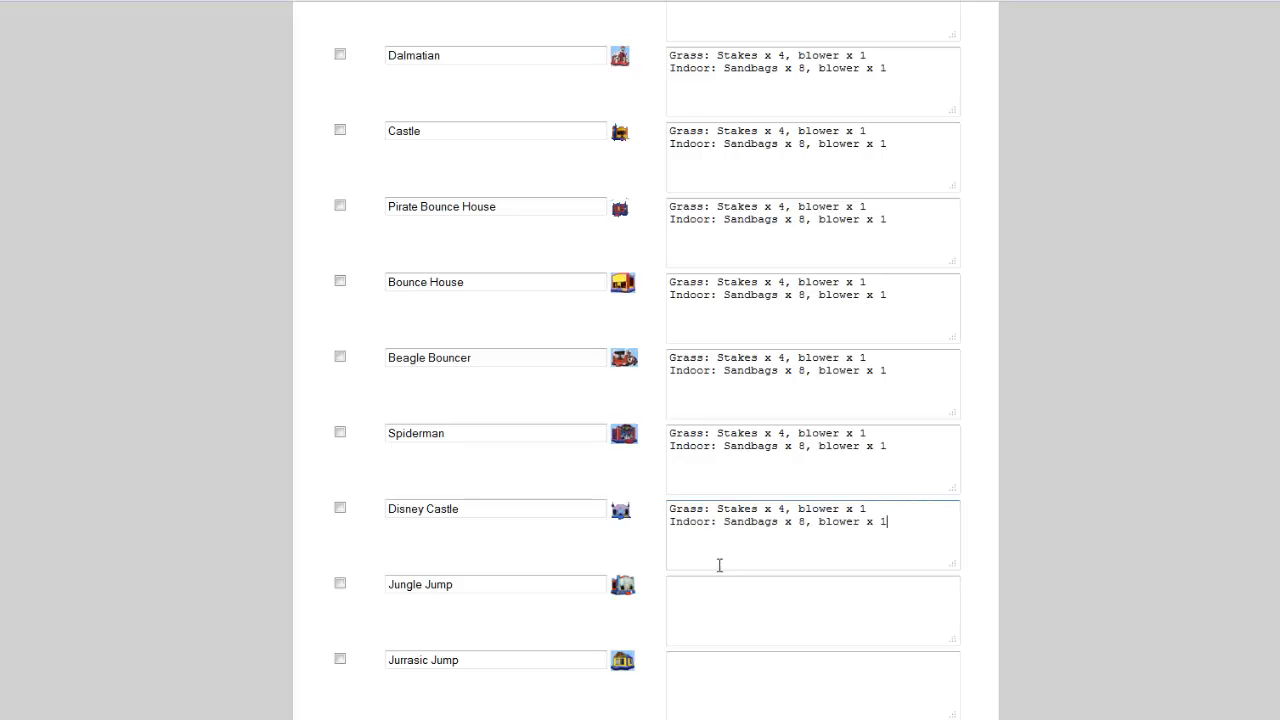
Fill the surface load options of Jungle Jump, Jurrasic Jump and Sports Arena with the copied text, leaving Attendant blank
left_click(709, 589)
key("ctrl+v")
scroll(709, 590, "down", 1)
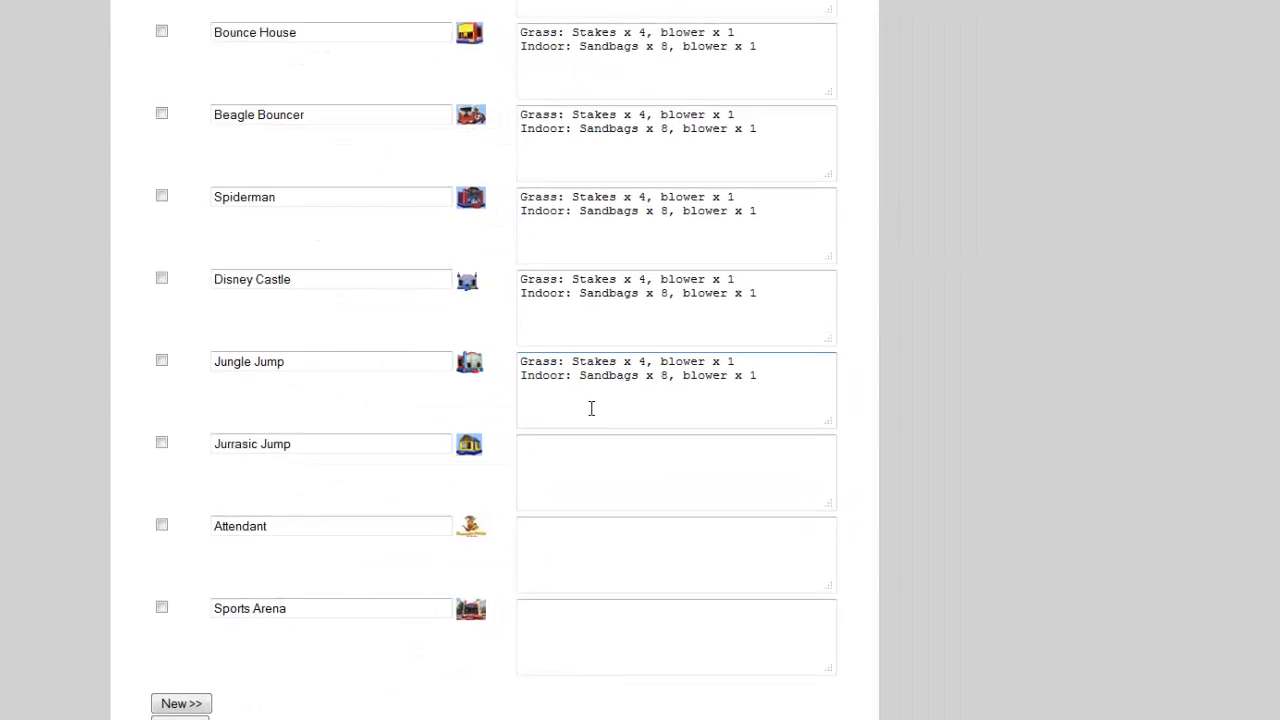
left_click(573, 481)
key("ctrl+v")
left_click(667, 590)
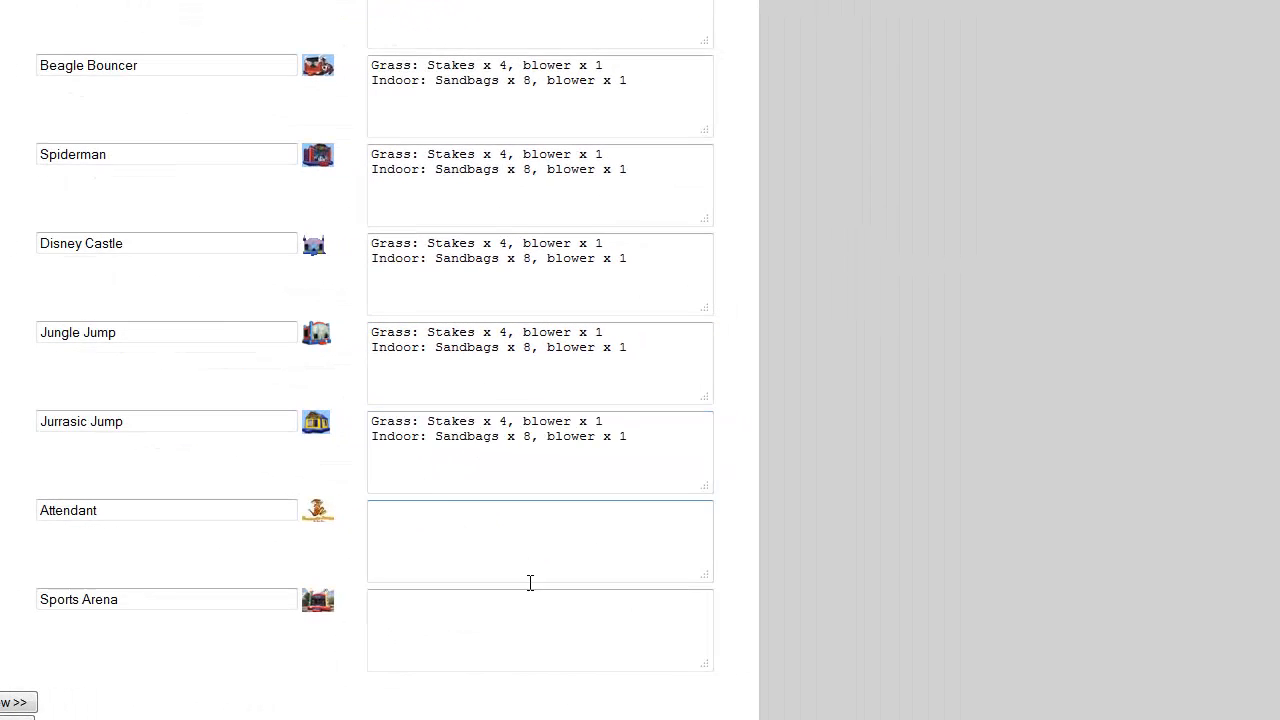
left_click(412, 598)
type("Grass: Stakes x 4, blower x 1\\nIndoor: Sandbags x 8, blower x 1")
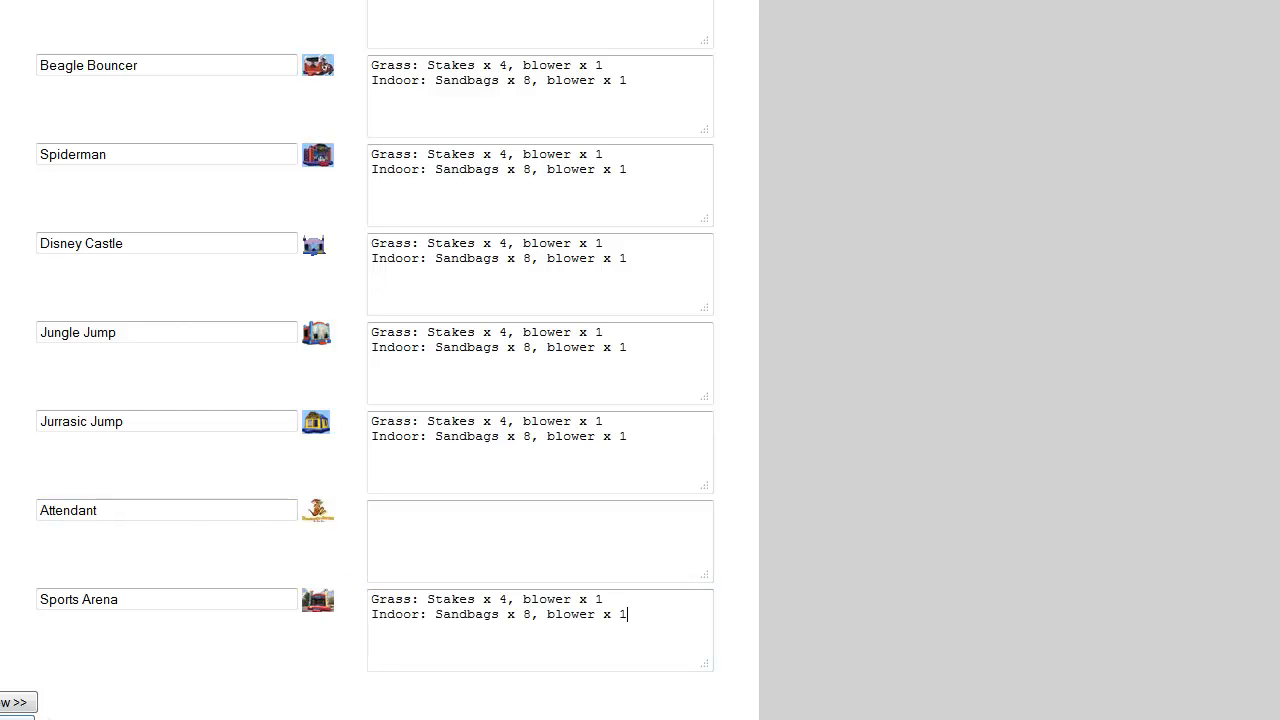